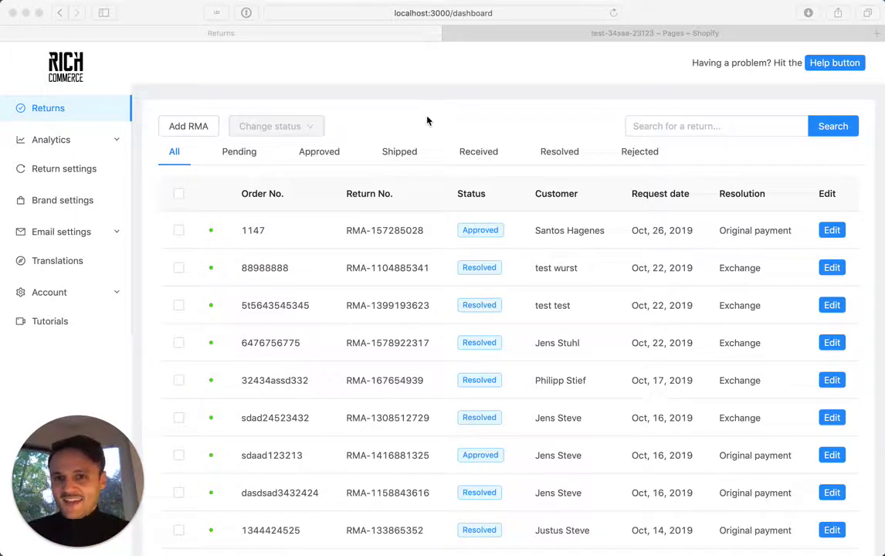
From RICH Commerce Brand settings, open the customer Returns & Exchanges portal in a new tab.
click(427, 121)
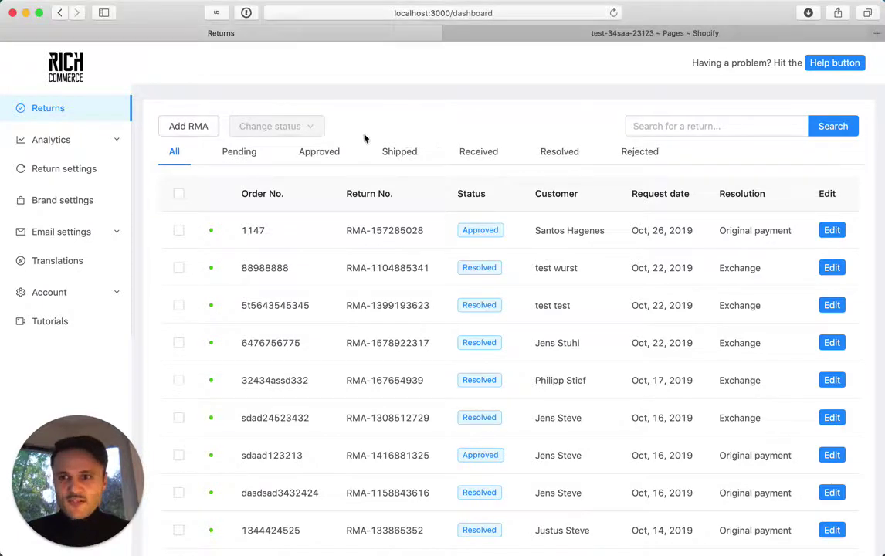
click(74, 193)
click(409, 208)
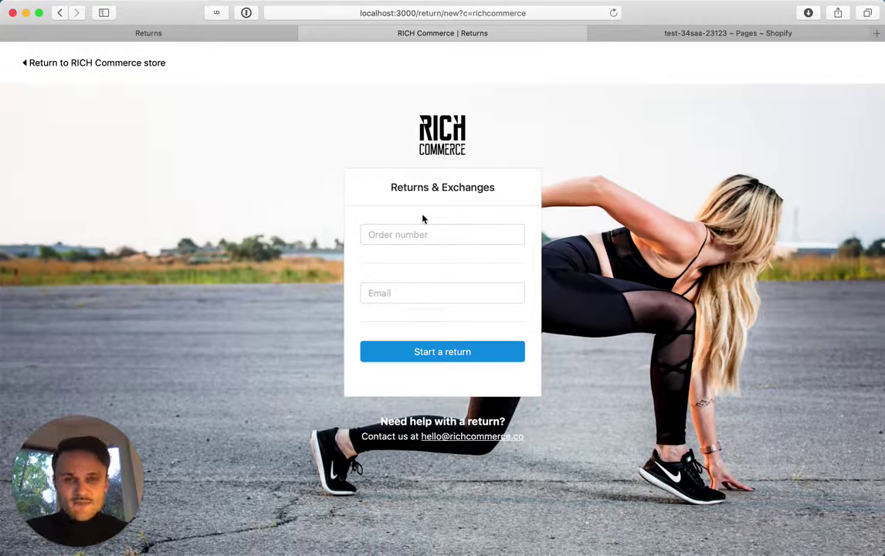
Go to the Shopify admin's Orders list.
click(641, 39)
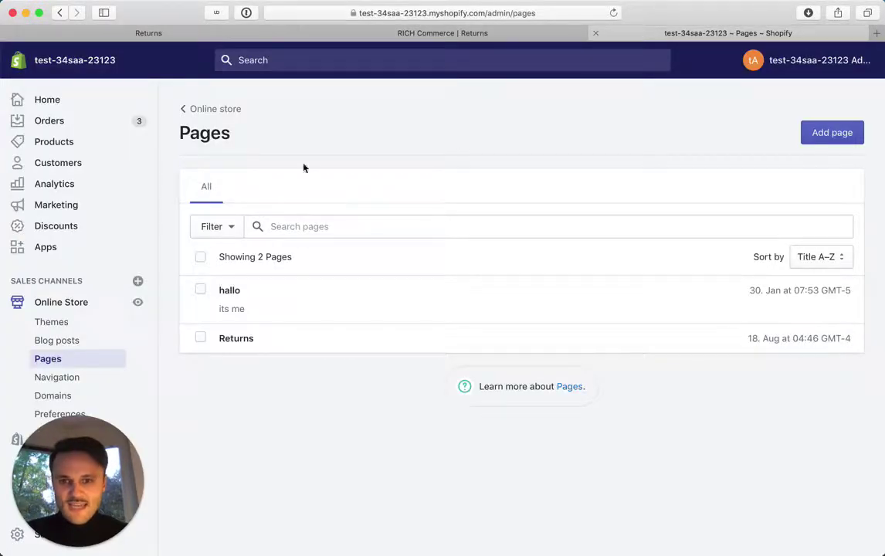
click(85, 129)
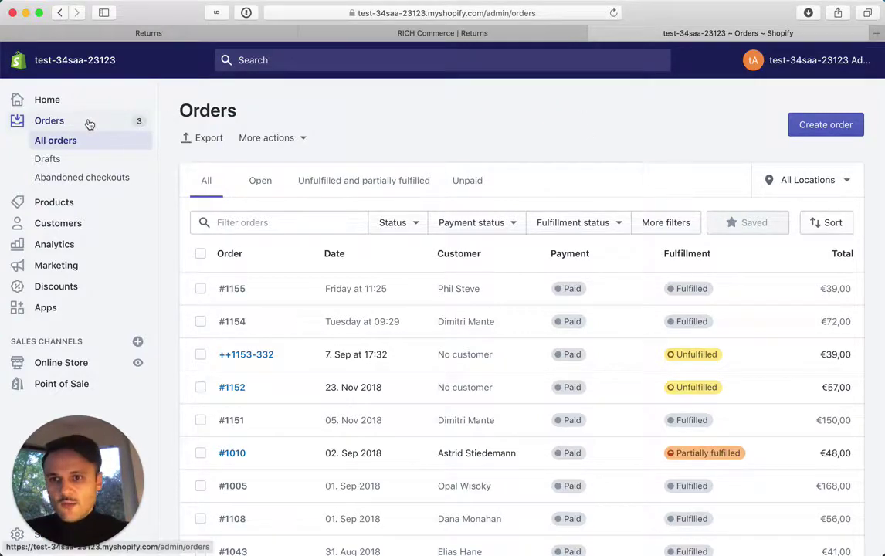
Start a new order and add the small Blue Silk Tuxedo.
click(795, 126)
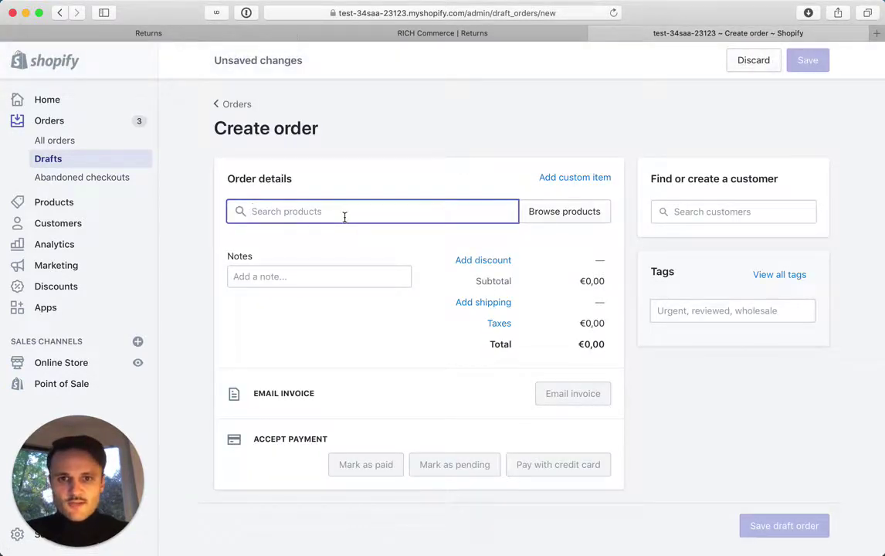
click(562, 212)
click(361, 194)
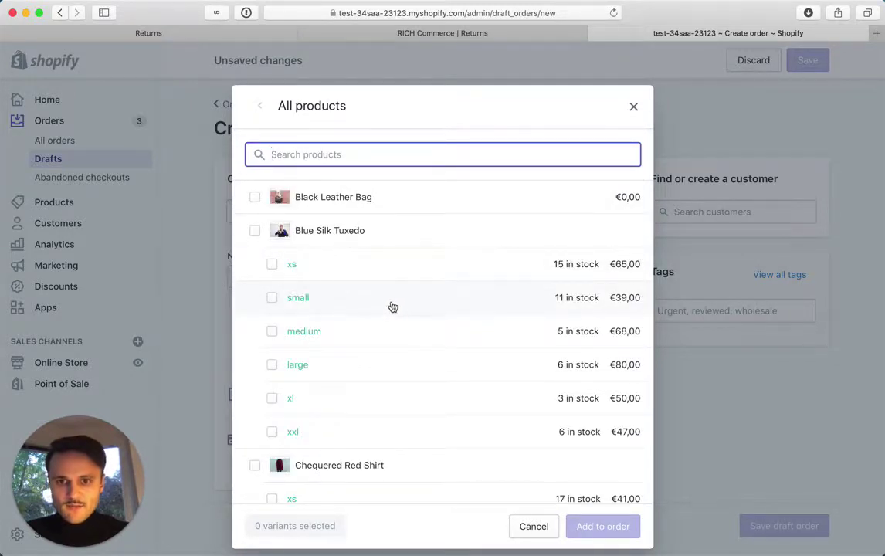
click(386, 303)
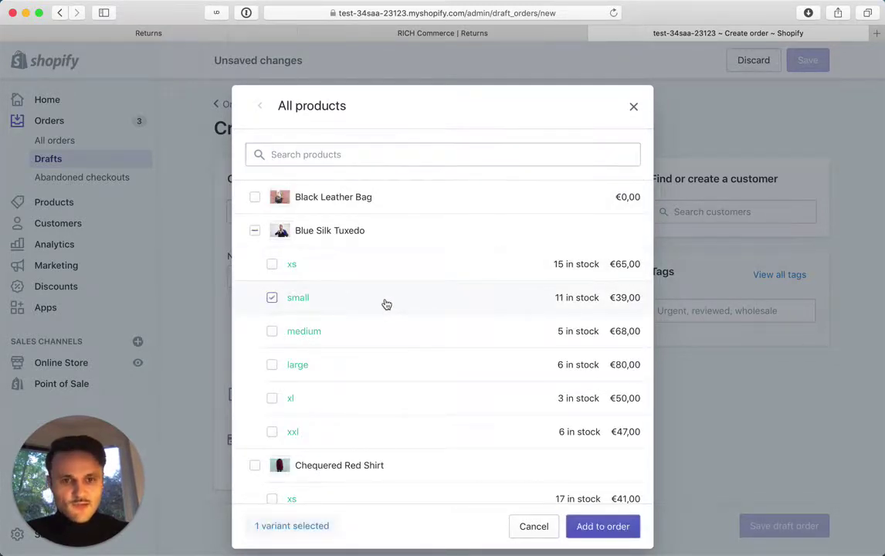
click(602, 527)
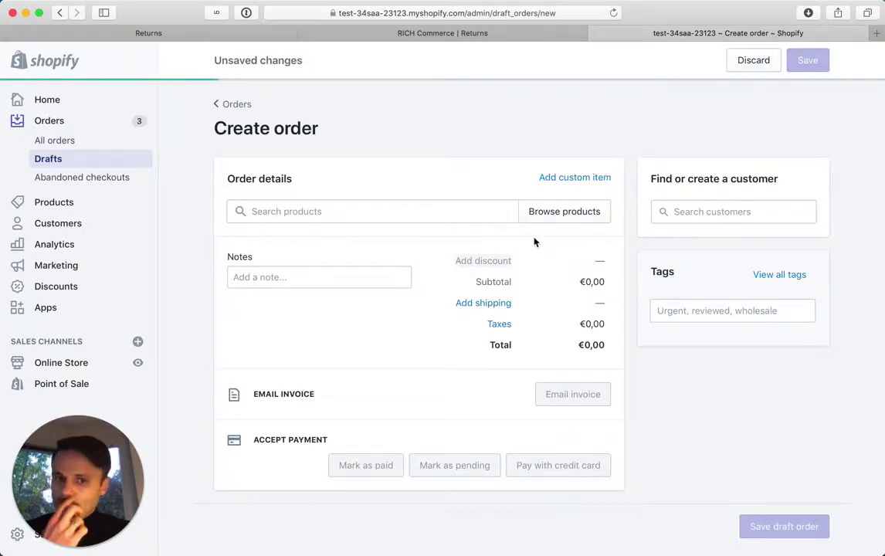
Add the medium Classic Leather Jacket, bringing the order total to €71,00.
click(553, 209)
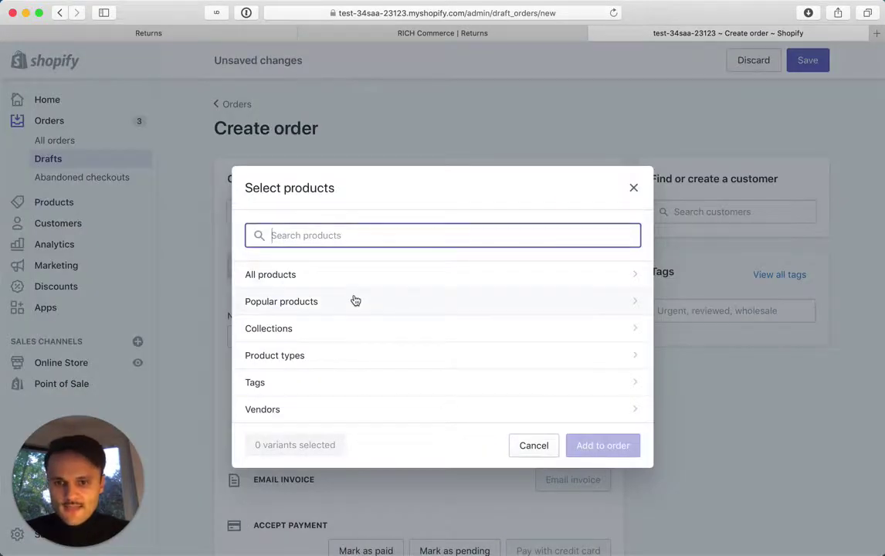
click(319, 271)
scroll(371, 279, down, 5)
scroll(371, 279, down, 1)
click(354, 408)
click(588, 529)
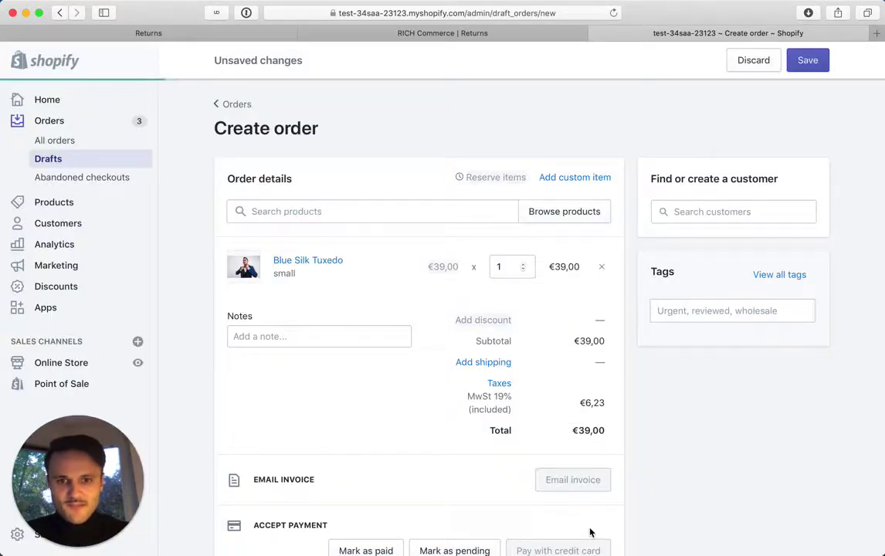
scroll(525, 310, down, 4)
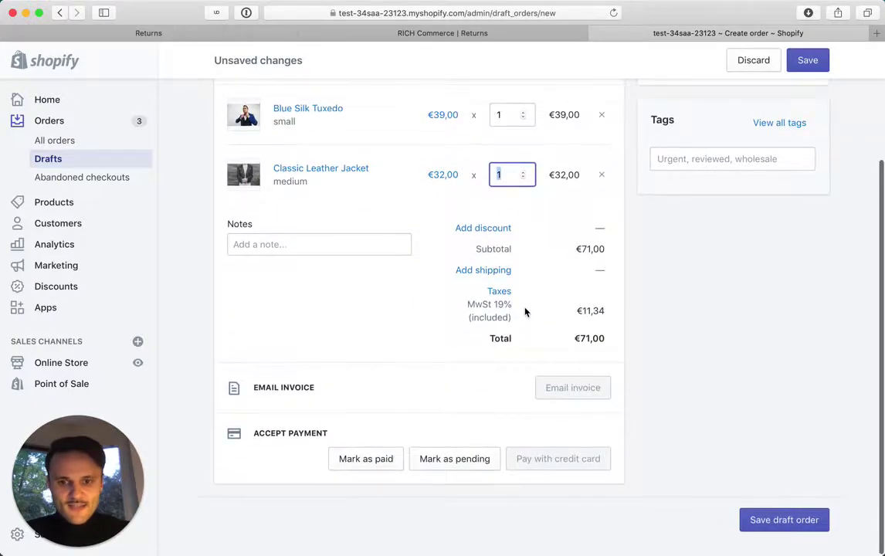
Mark the €71,00 draft as paid and confirm, creating order #1156.
click(369, 460)
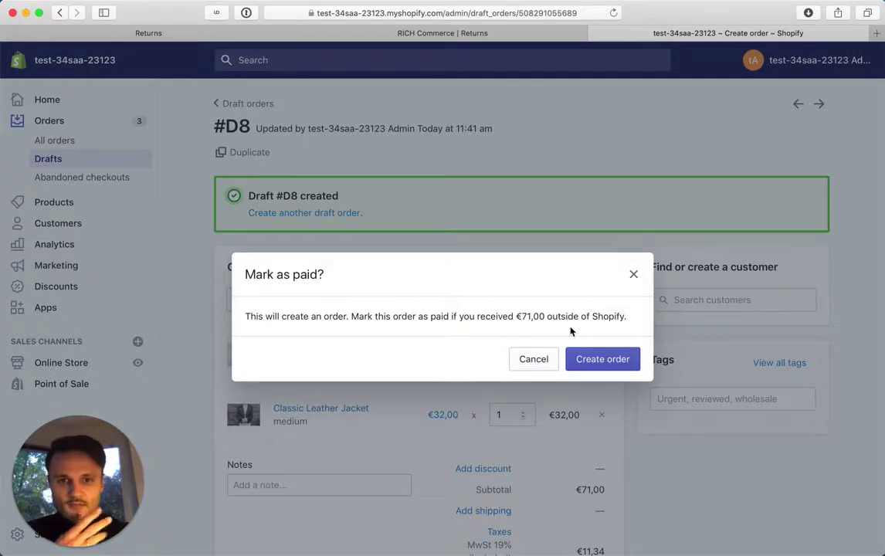
click(599, 360)
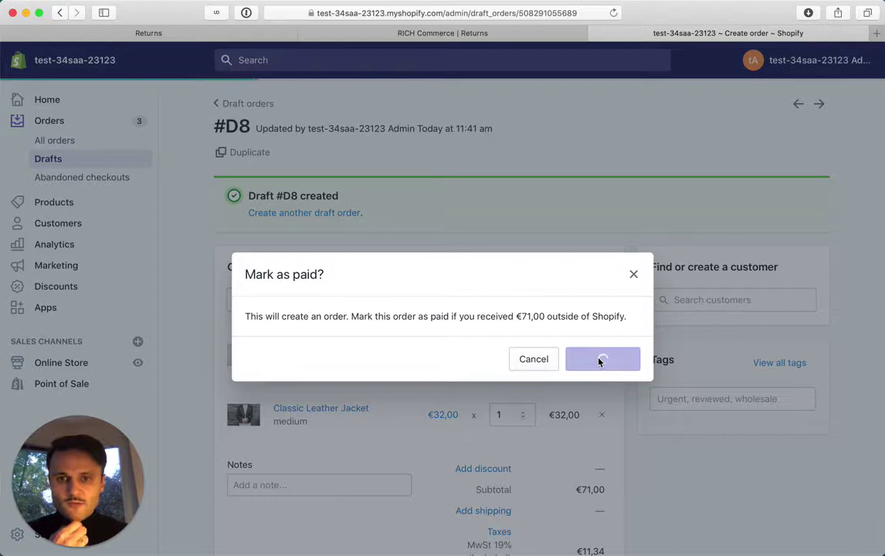
scroll(504, 301, down, 3)
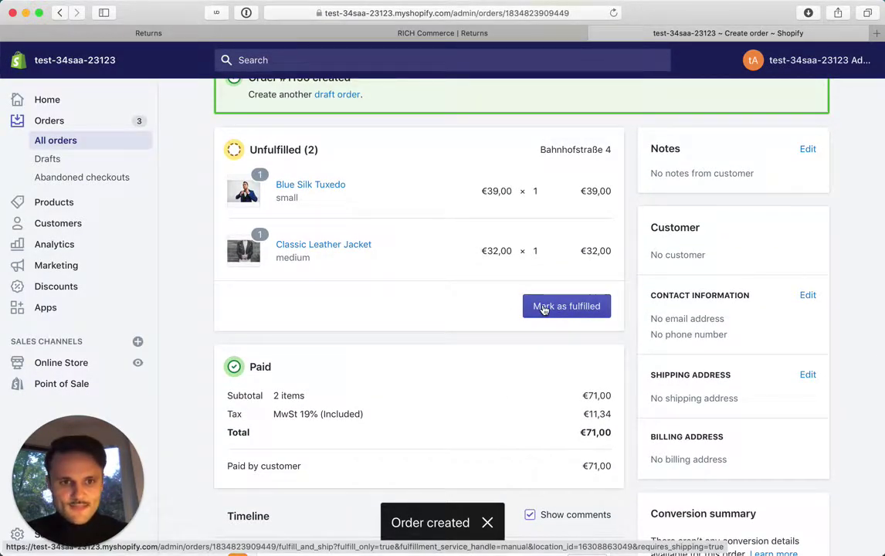
Search 'mcdonalds manhattan' in Google Maps and copy a result's street address.
click(806, 376)
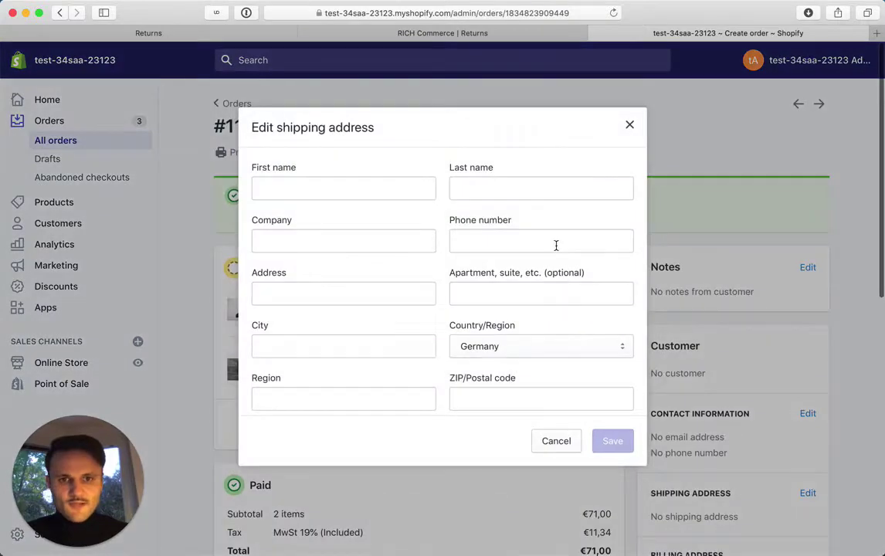
key(super+t)
text(maps)
key(Return)
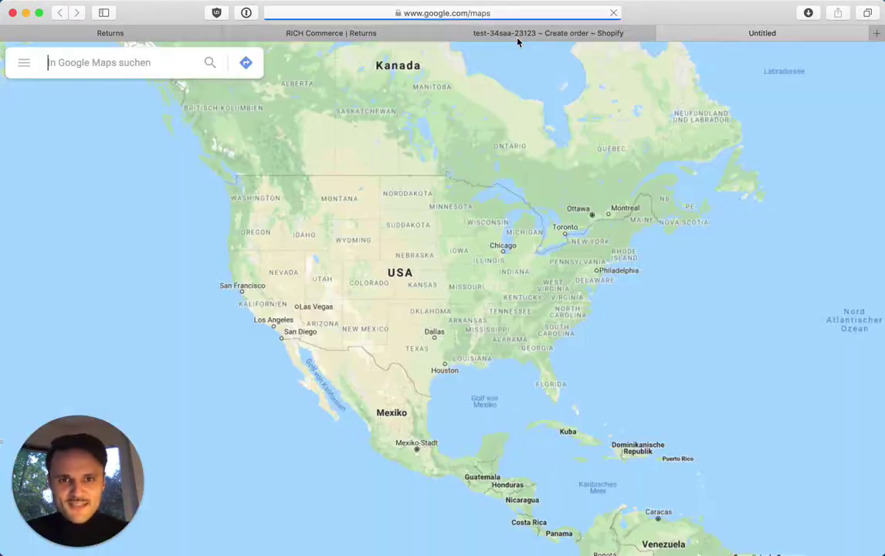
click(117, 64)
text(mcdonalds manhattan)
key(Return)
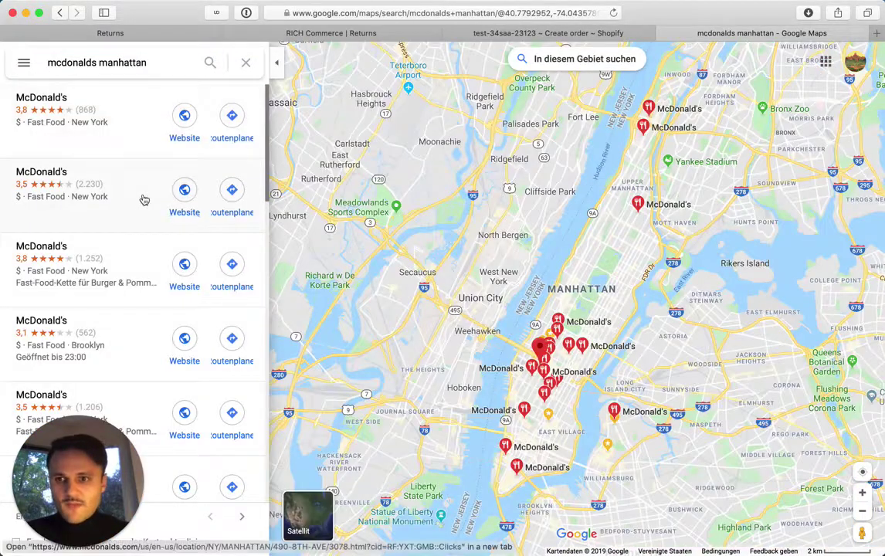
click(142, 197)
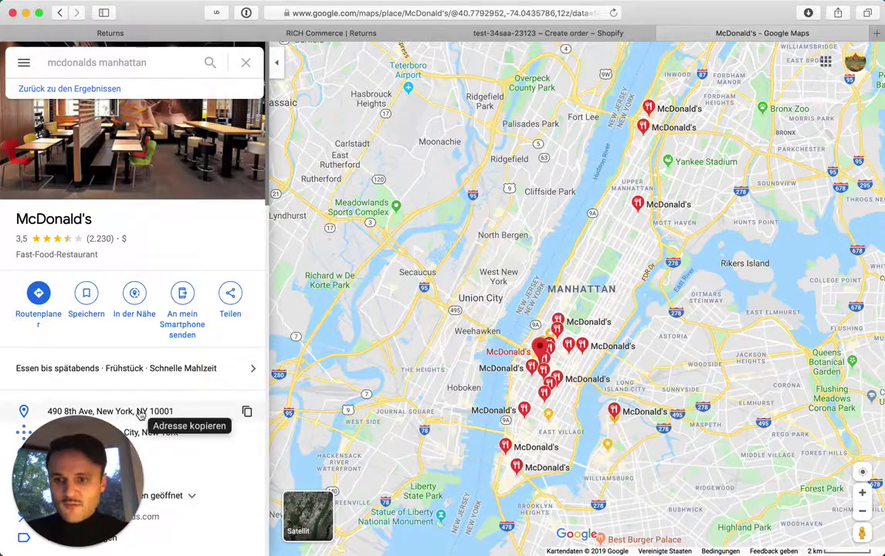
click(139, 413)
Enter the recipient's first name in Shopify's shipping address form.
click(539, 35)
click(340, 189)
key(Tab)
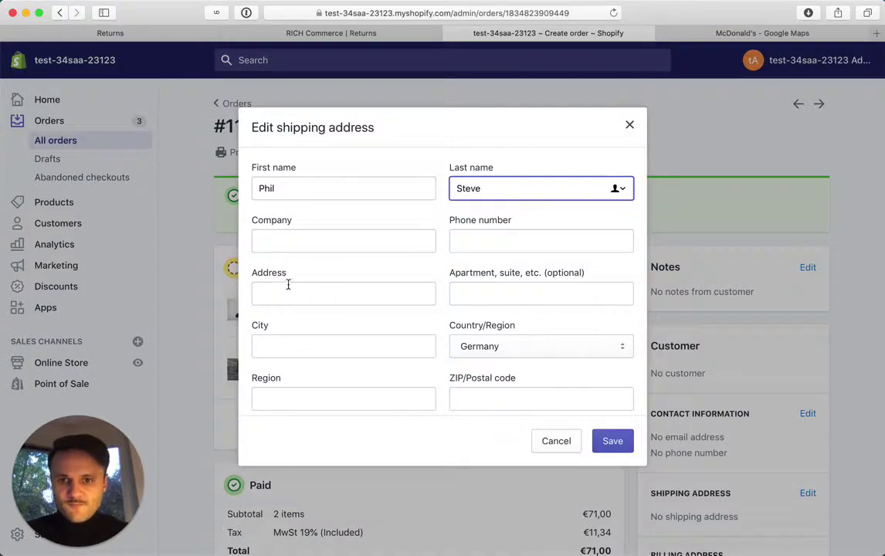
Enter the recipient's last name, paste the copied address, and fill in its ZIP code.
click(284, 293)
text(490 8th Ave, New York, NY 10001)
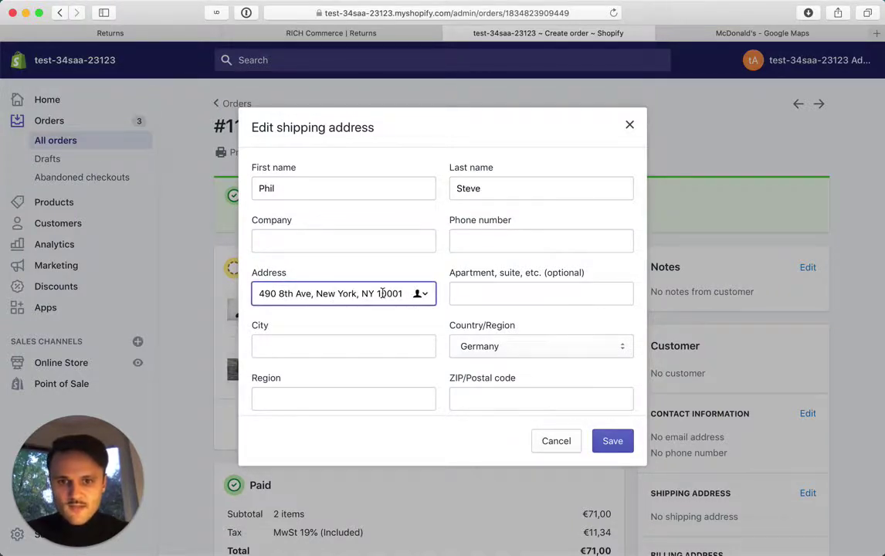
double_click(381, 293)
key(super+c)
click(489, 397)
key(super+v)
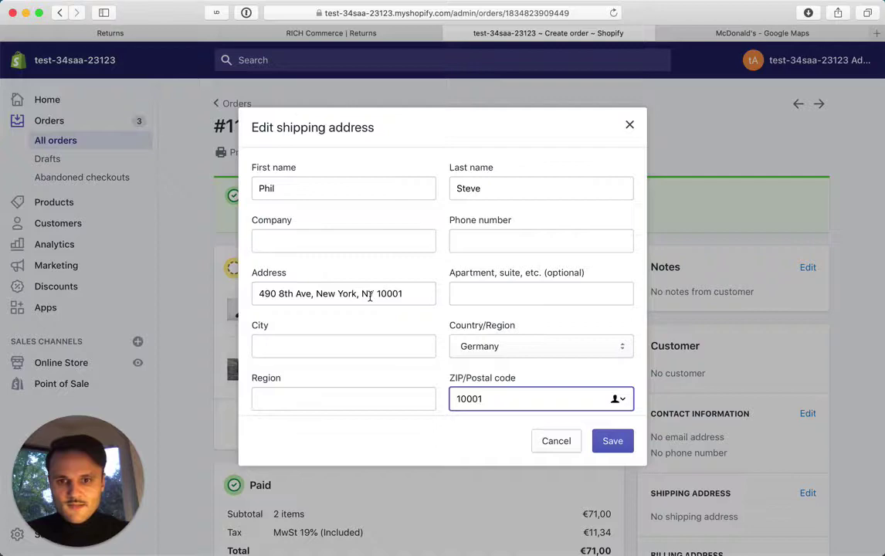
Set the country to United States and the state to New York.
click(474, 352)
scroll(474, 353, down, 15)
scroll(474, 354, down, 8)
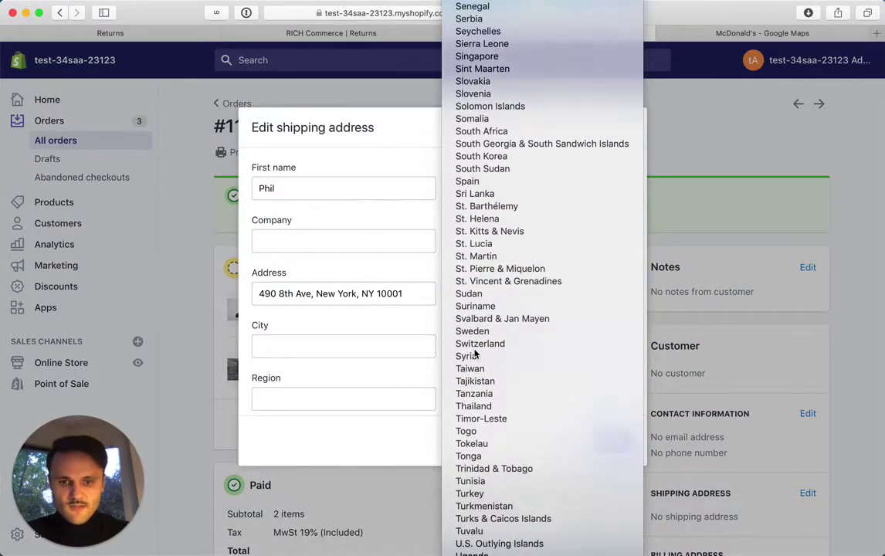
click(474, 340)
click(328, 398)
scroll(325, 399, down, 10)
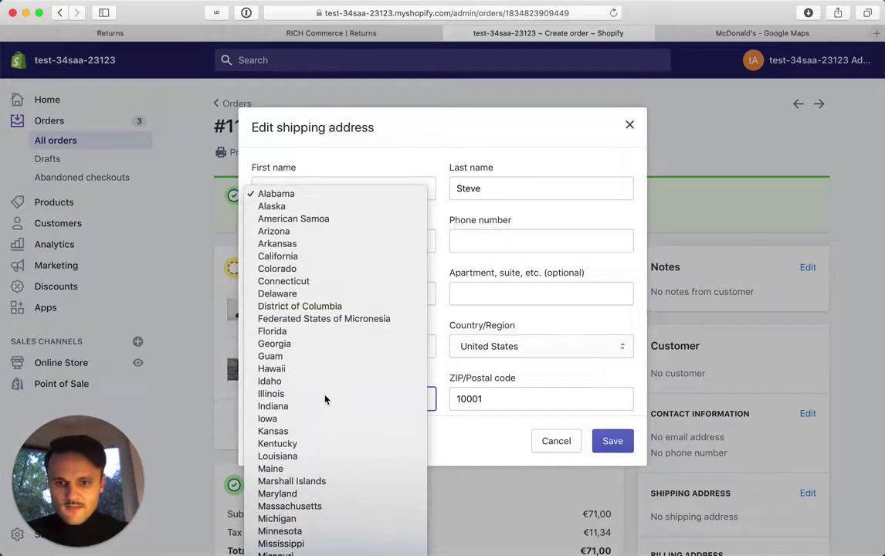
scroll(326, 397, down, 5)
click(326, 396)
Trim the address line to the street, set City to New York, and save.
click(277, 293)
drag(311, 293, 358, 293)
click(311, 294)
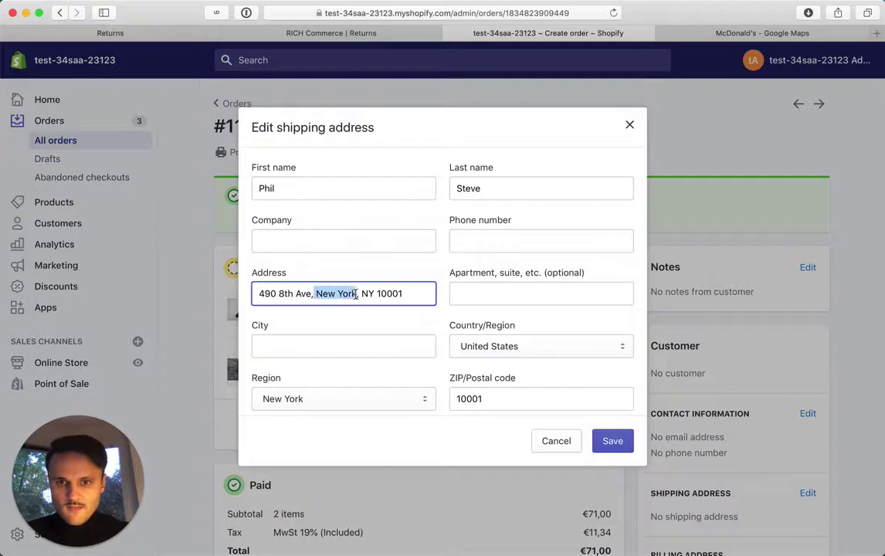
click(311, 293)
key(shift+super+Right)
key(BackSpace)
click(369, 341)
text(New York)
click(610, 441)
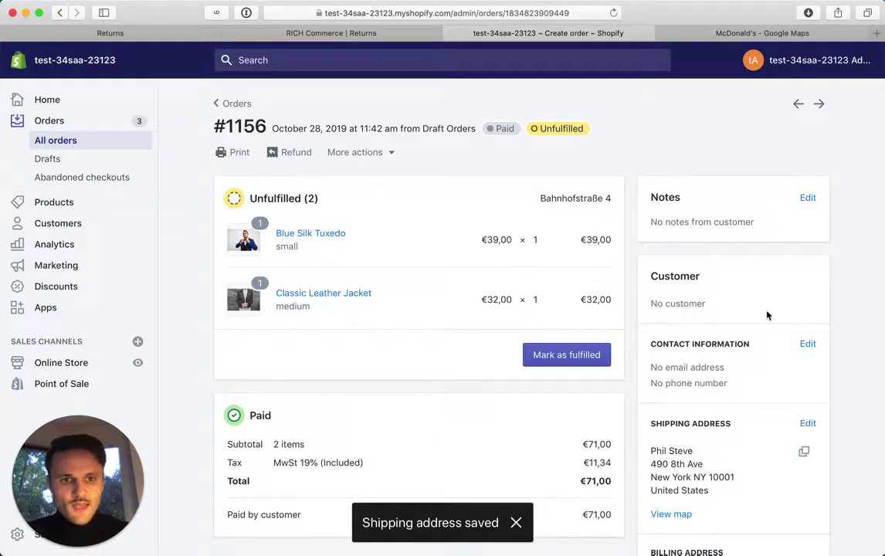
Add the customer's email address to the order's contact information and save it.
click(806, 345)
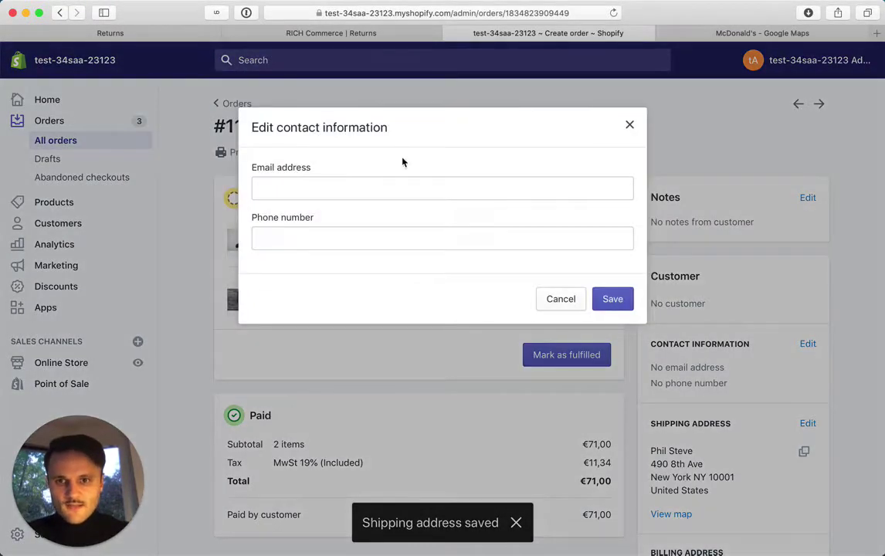
click(377, 193)
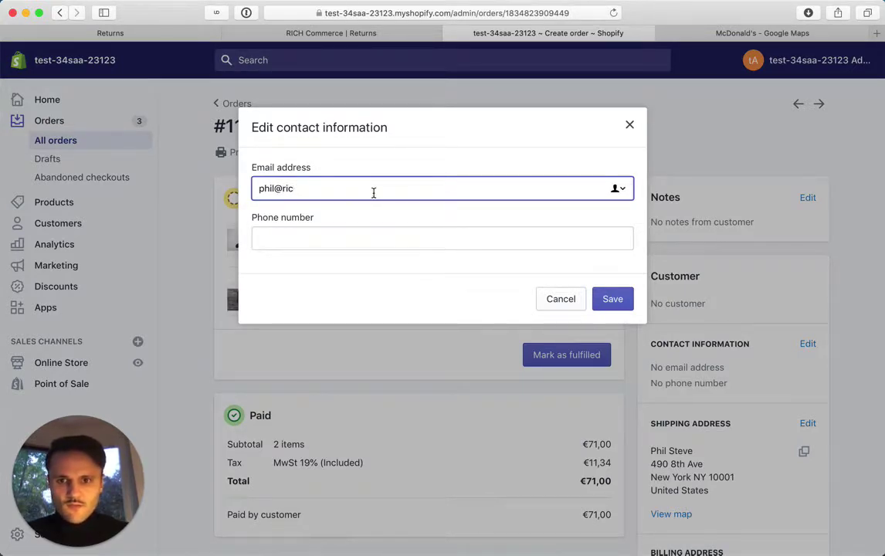
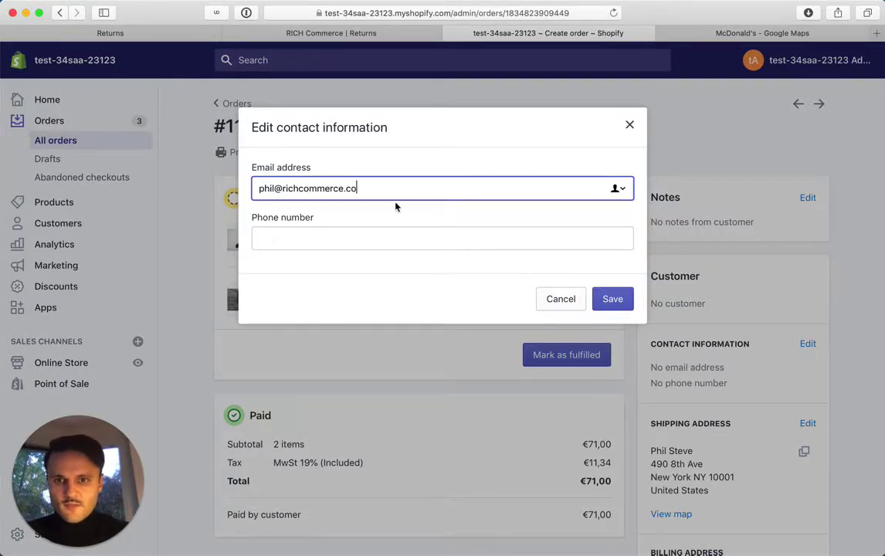
click(615, 301)
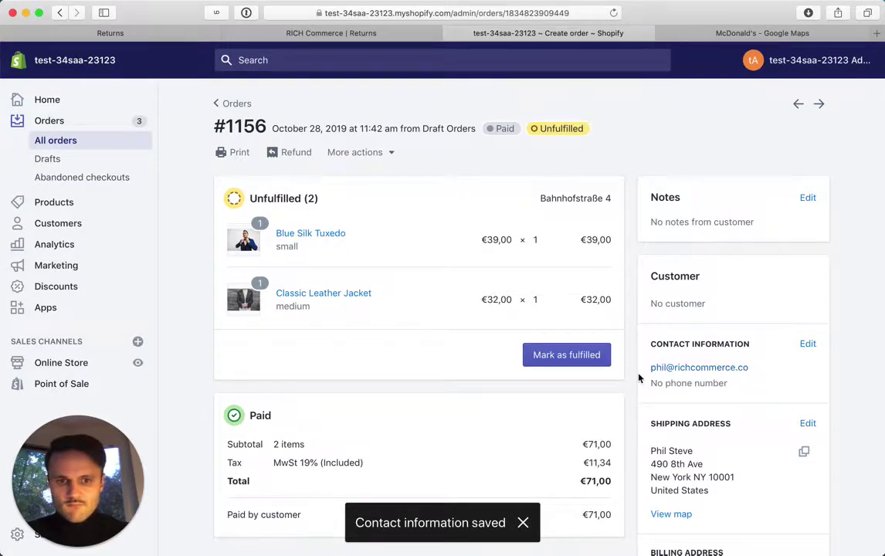
Fulfill both items without emailing shipment details to the customer.
click(561, 360)
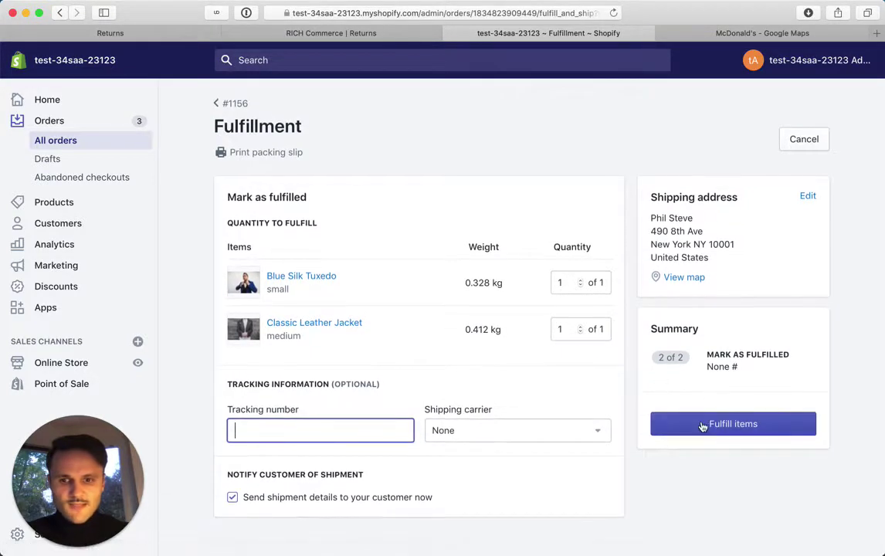
click(232, 496)
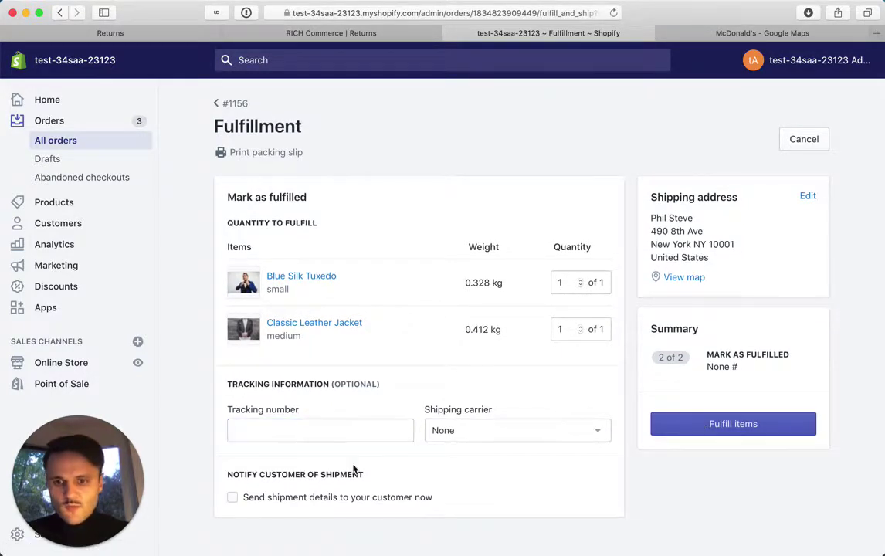
click(730, 421)
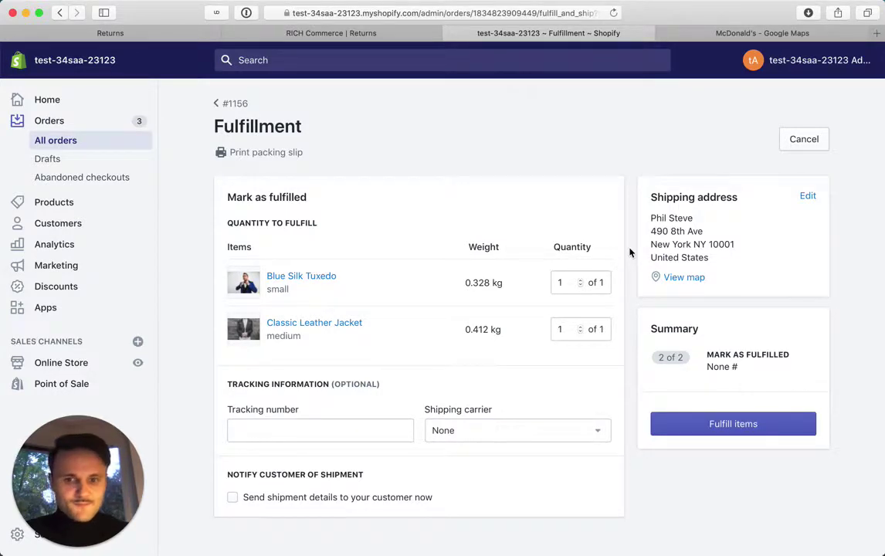
click(673, 429)
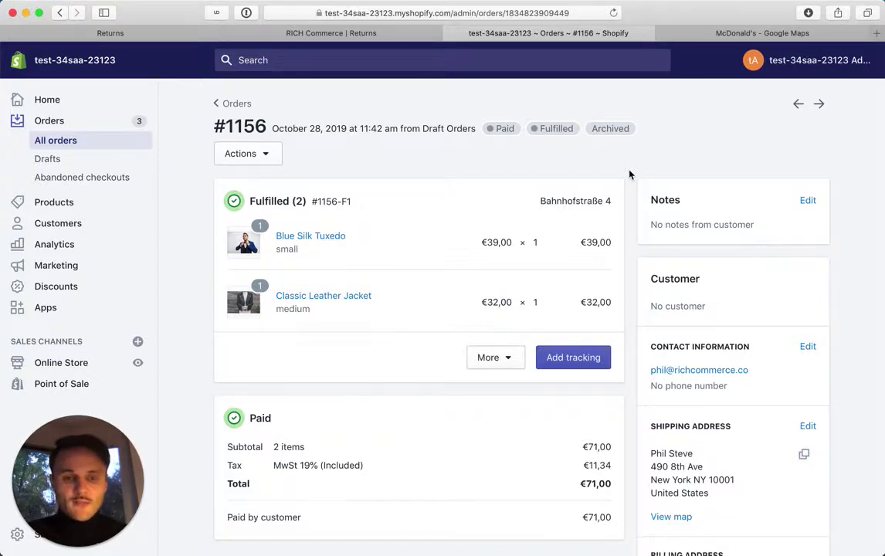
Look up order 1156 in the returns portal with the customer's email copied from Shopify.
double_click(246, 125)
drag(753, 370, 660, 374)
click(326, 36)
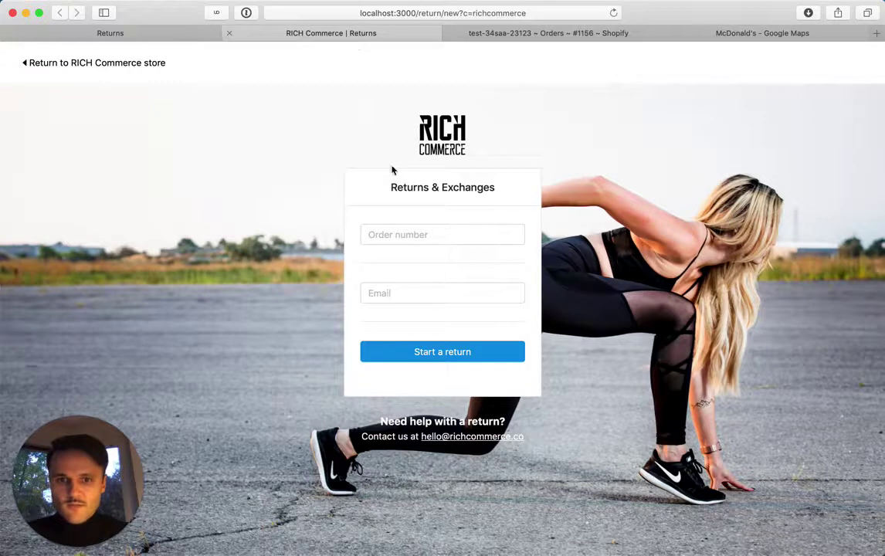
click(406, 235)
text(1156)
click(466, 294)
key(super+v)
key(Return)
Select the Blue Silk Tuxedo for return with reason Didn't fit - Too small, and continue.
click(596, 34)
click(328, 33)
click(142, 203)
click(649, 182)
click(632, 227)
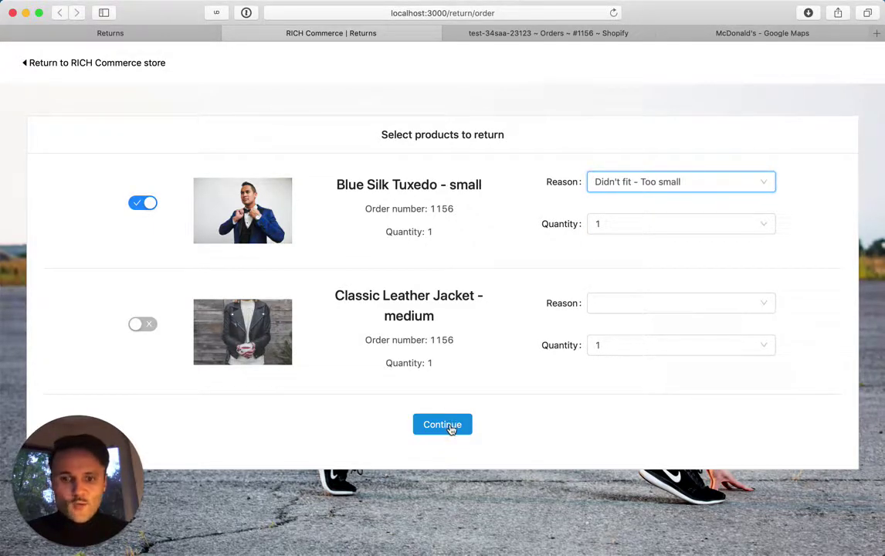
click(452, 430)
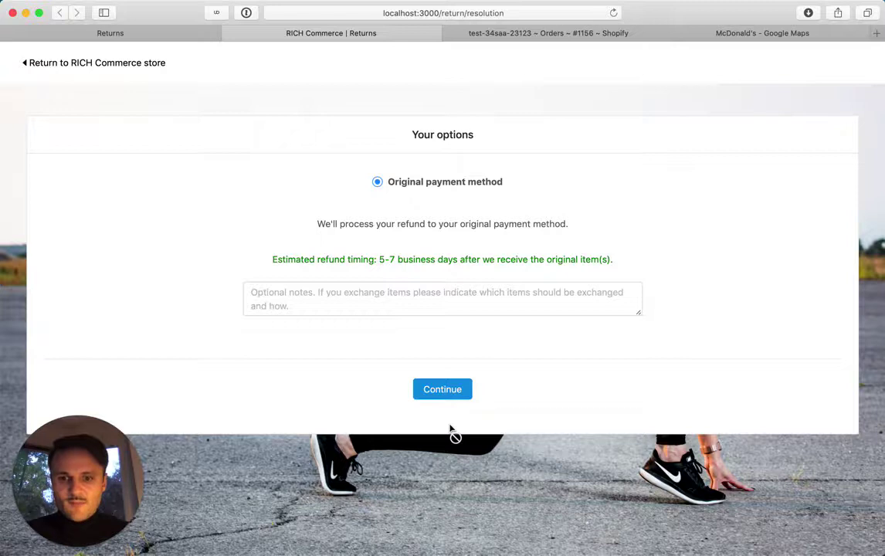